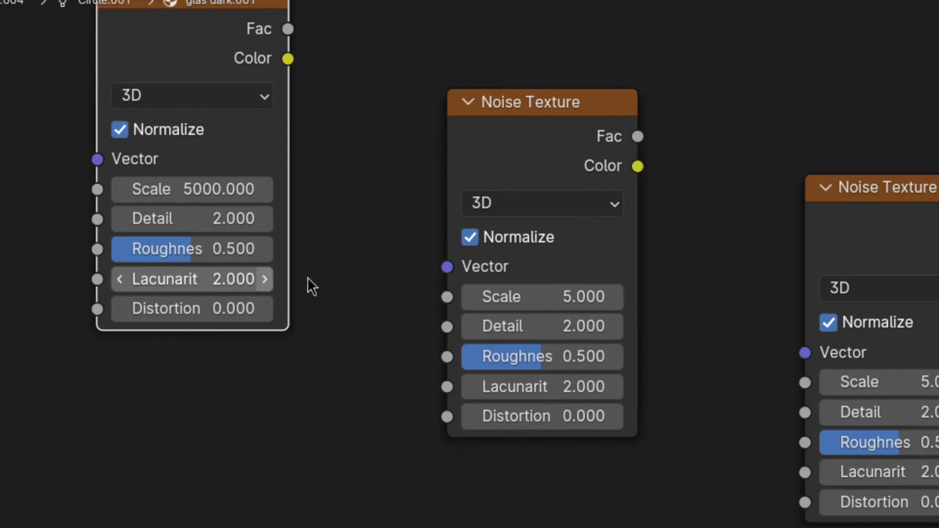
Set the middle noise Scale to 10, Detail to 10 and the third noise's Roughness to 0.7
key(Return)
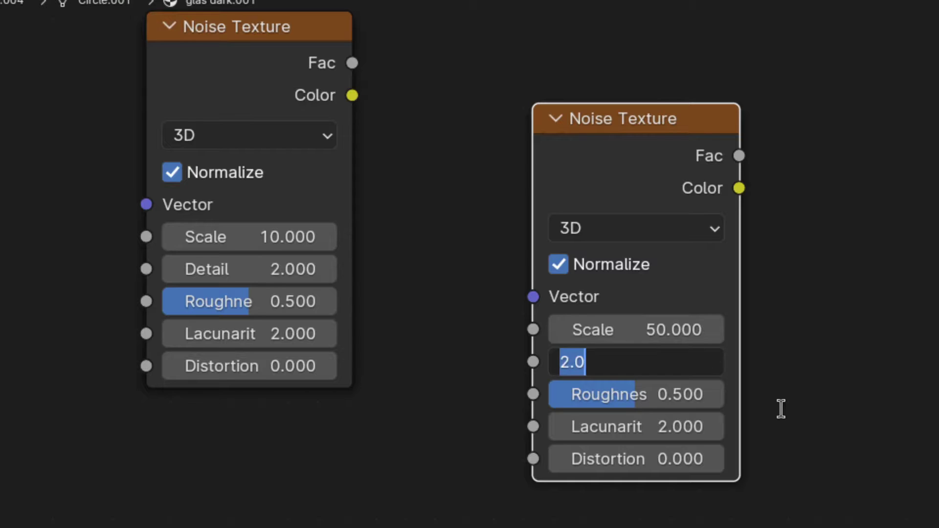
text(10)
key(Return)
click(695, 405)
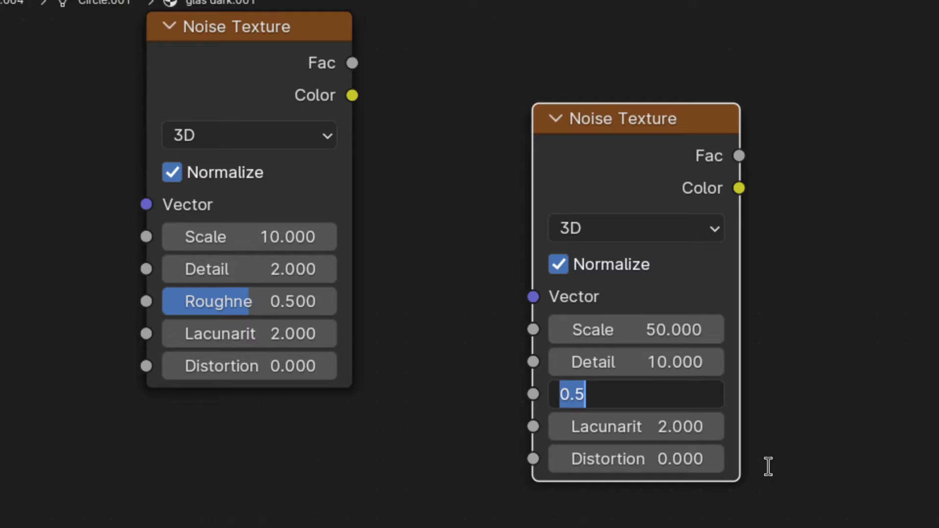
text(.7)
key(Return)
Link two noise Fac outputs into the Multiply node and duplicate it for the second multiplier
drag(136, 308, 472, 297)
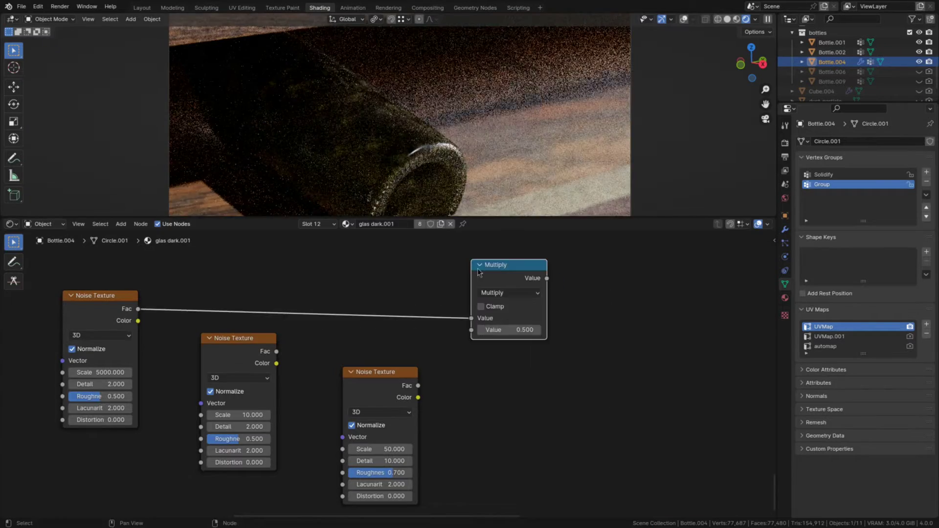
drag(277, 348, 470, 322)
key(shift+d)
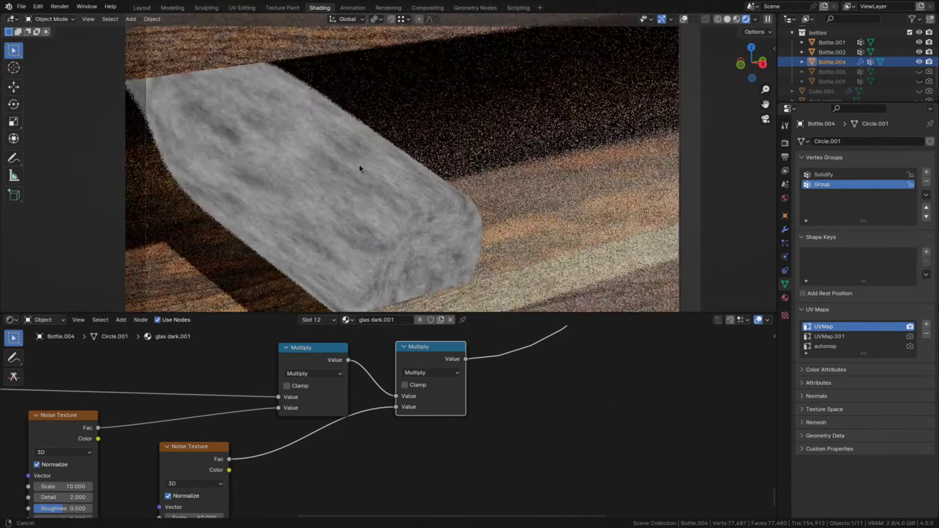
scroll(388, 166, up, 4)
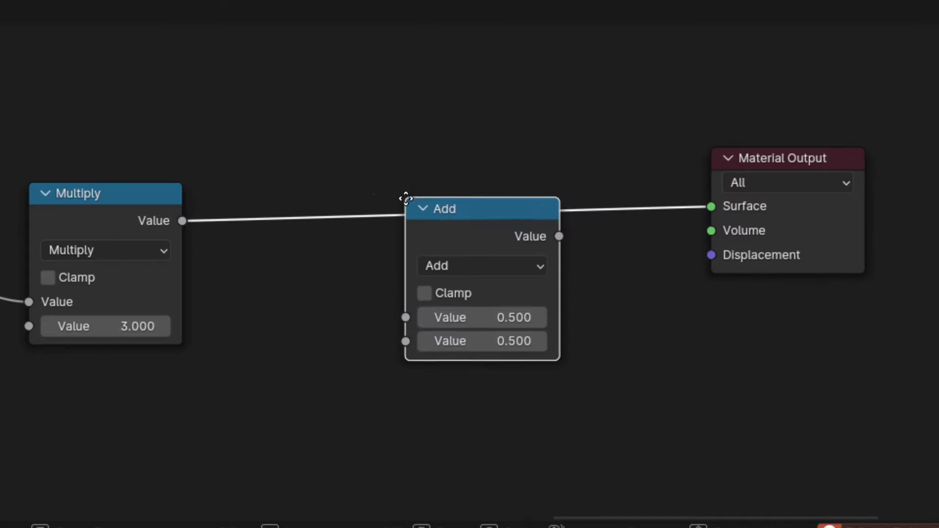
Switch the Add math node to Power with an Exponent of 1.5, then orbit the textured plane preview
click(459, 230)
click(429, 87)
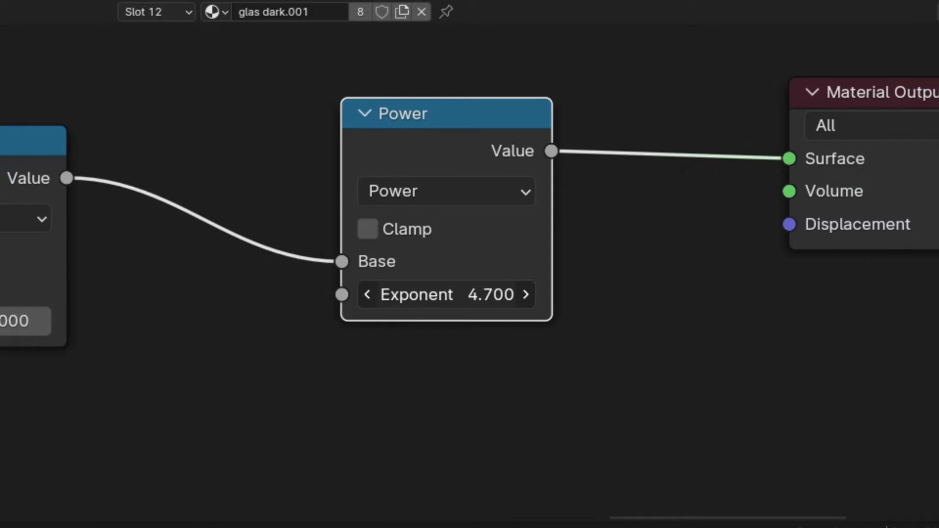
text(1)
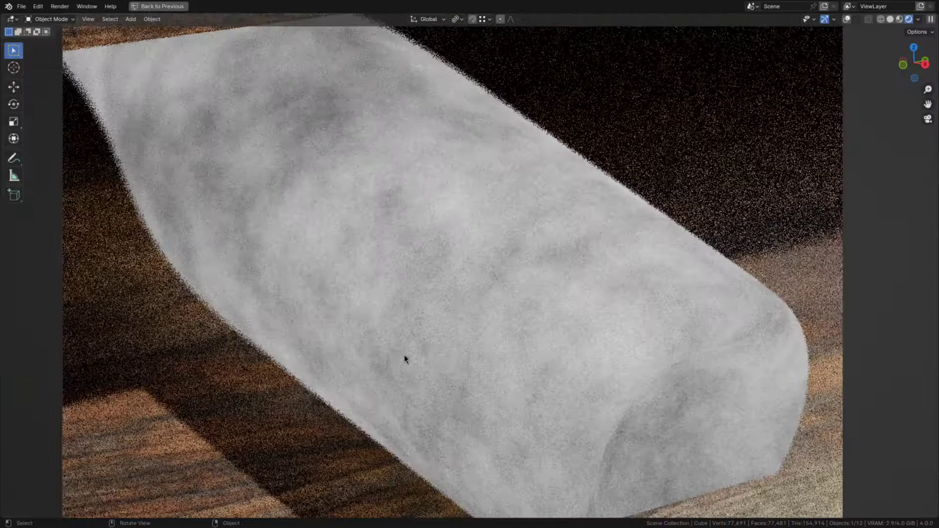
scroll(404, 354, up, 2)
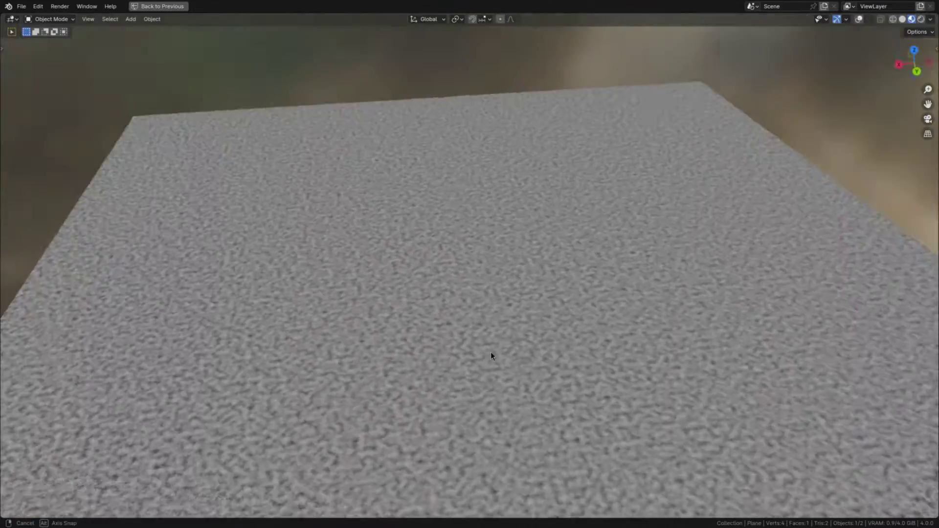
middle_drag(490, 356, 426, 352)
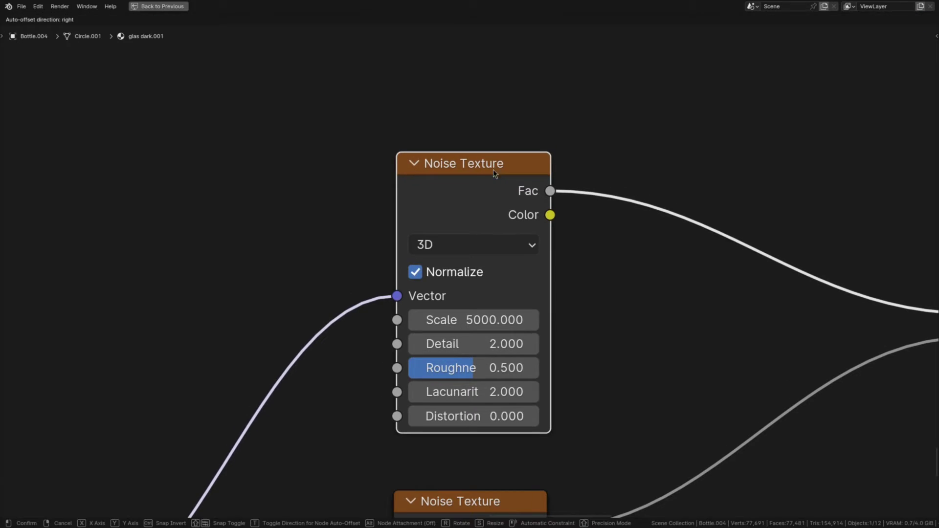
Zoom out the node editor to see the texture nodes
scroll(526, 235, down, 2)
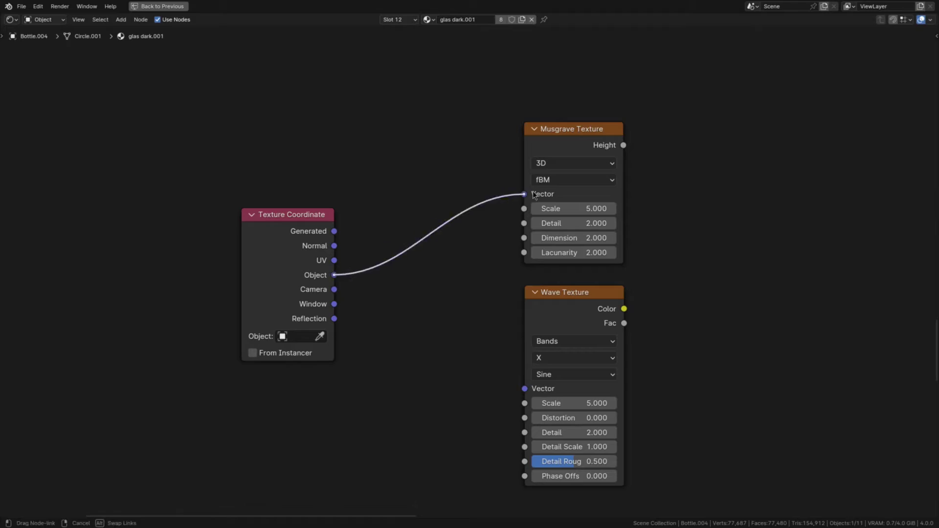
Wire object coordinates into the Wave Texture and add a Less Than node with threshold -0.29
drag(335, 275, 525, 388)
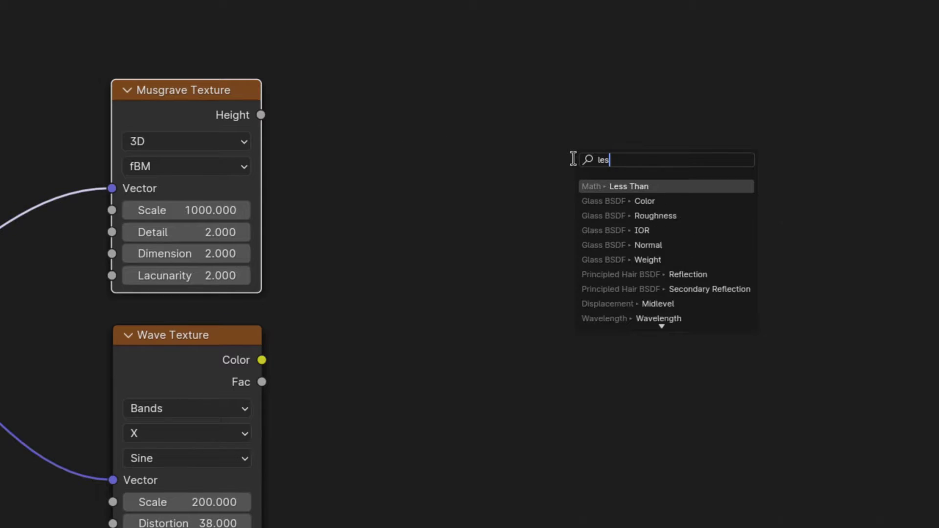
key(Return)
click(650, 268)
text(-)
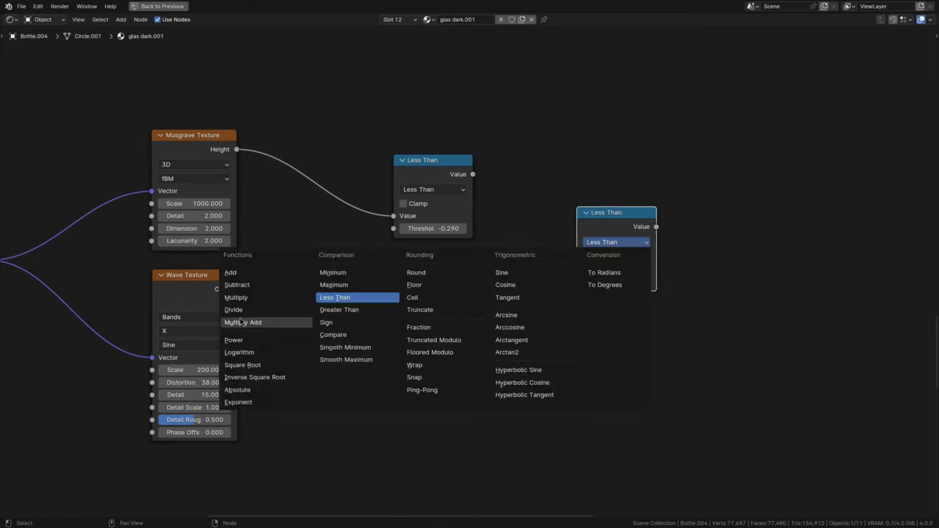
Multiply the Musgrave and Wave masks, with the Wave Fac cut by a second Less Than at 0.02
click(236, 293)
drag(237, 301, 566, 293)
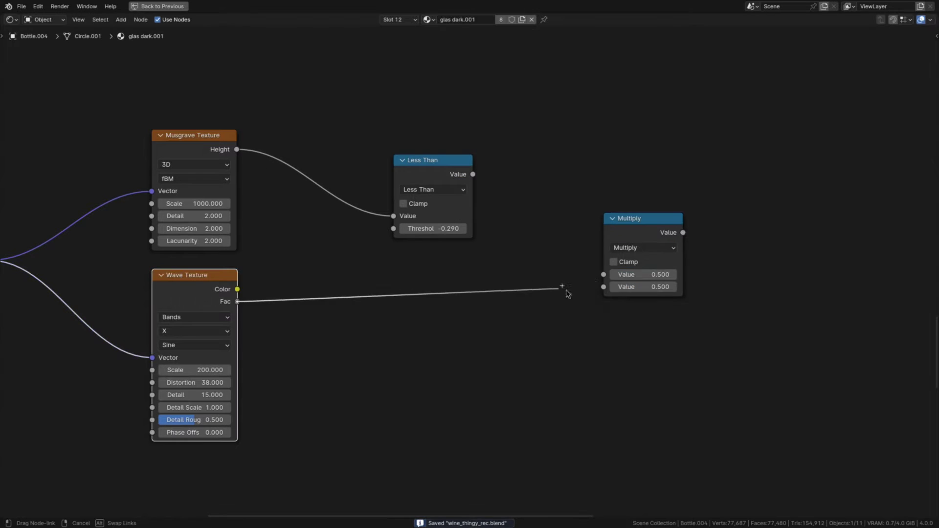
drag(579, 246, 604, 274)
key(shift+d)
click(469, 308)
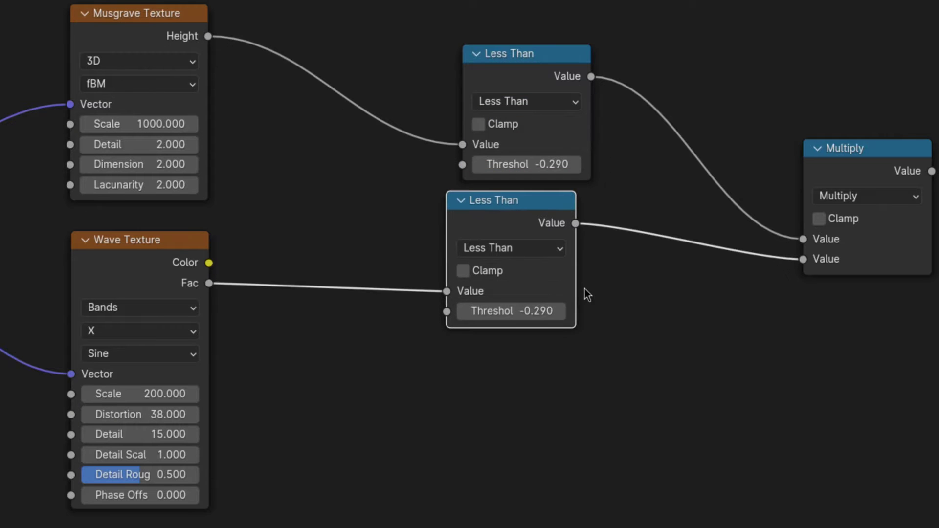
click(452, 321)
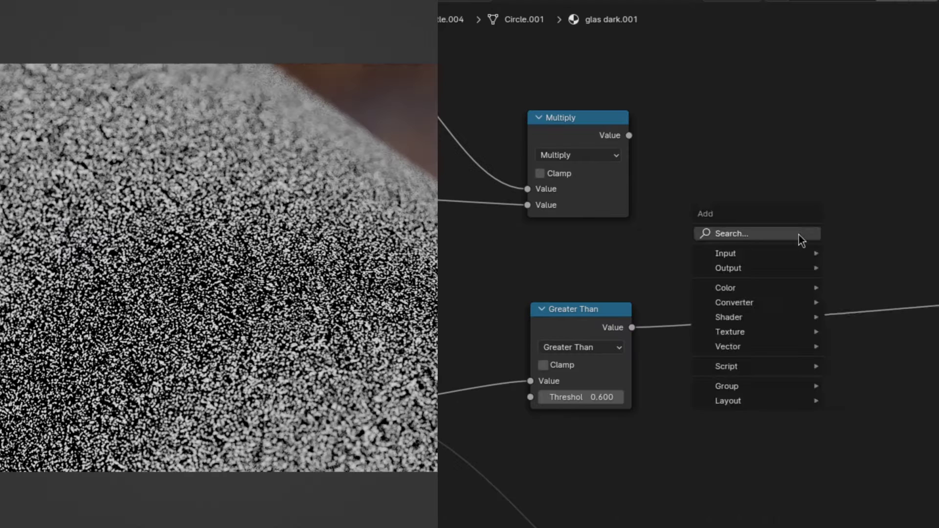
Add the multiplied masks to the Greater Than output with a Math Add node
click(762, 289)
click(856, 284)
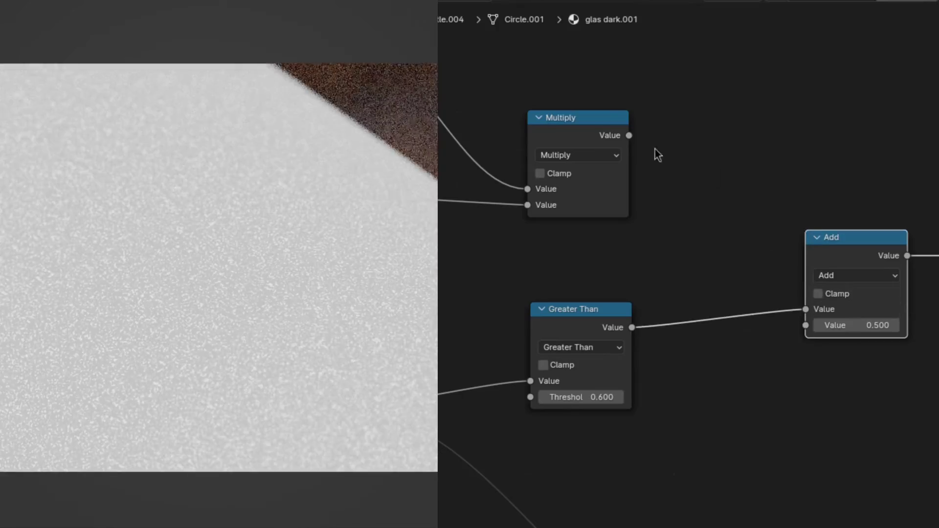
drag(804, 329, 805, 327)
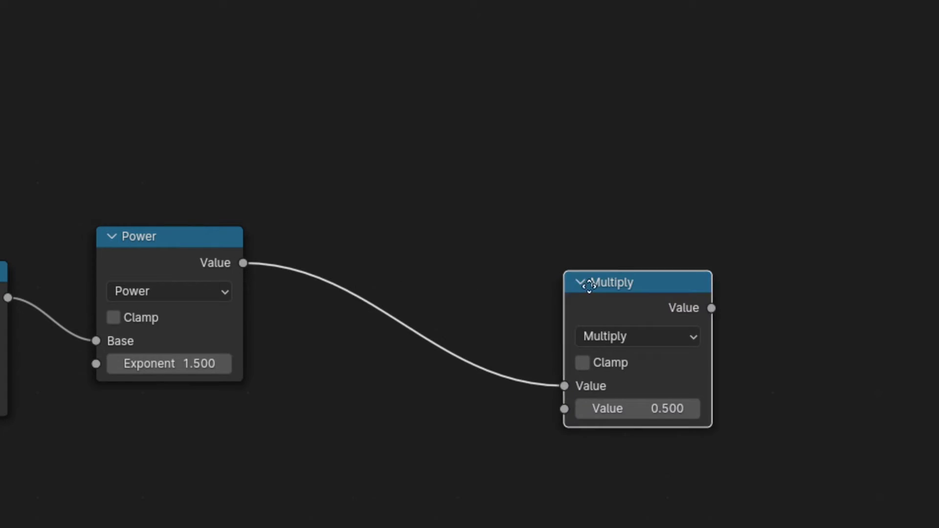
Place a Math Multiply node after the Power node and enter its second Value
click(609, 213)
click(655, 336)
text(.)
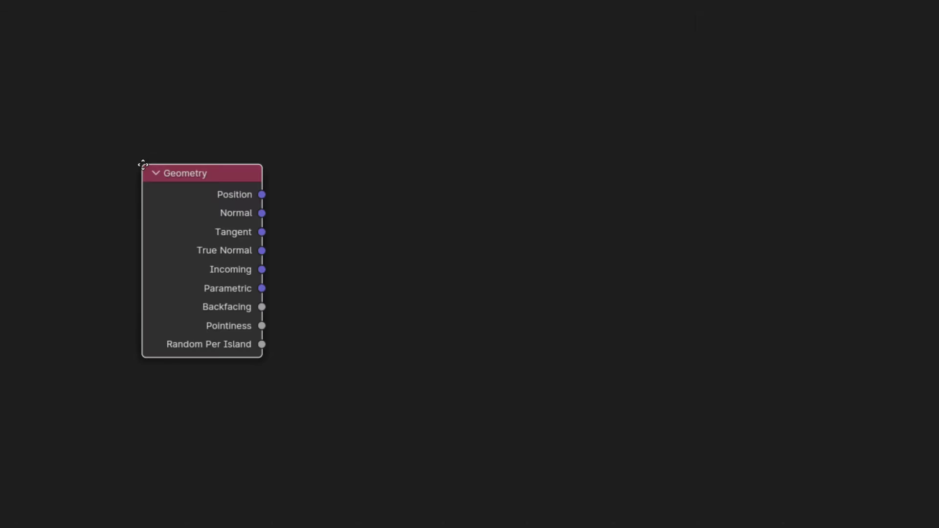
Add a Separate XYZ node and duplicate the Add node, switching the copy to Multiply
text(sepe)
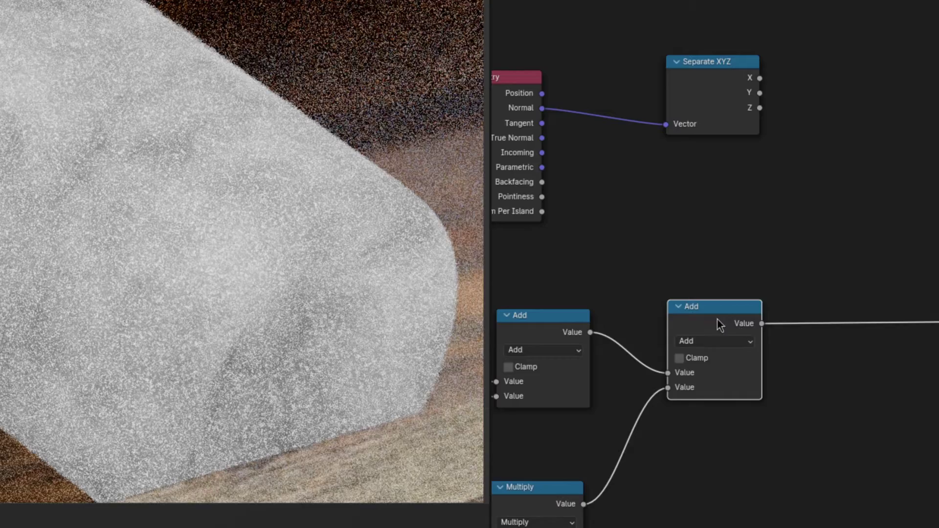
key(shift+d)
click(868, 338)
click(861, 337)
click(415, 406)
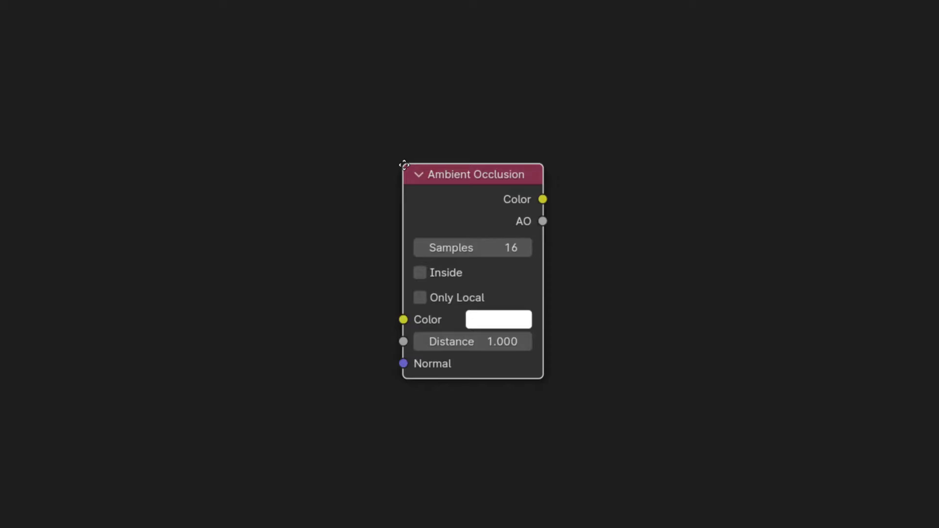
Position the Ambient Occlusion node in the node tree
middle_drag(404, 163, 350, 163)
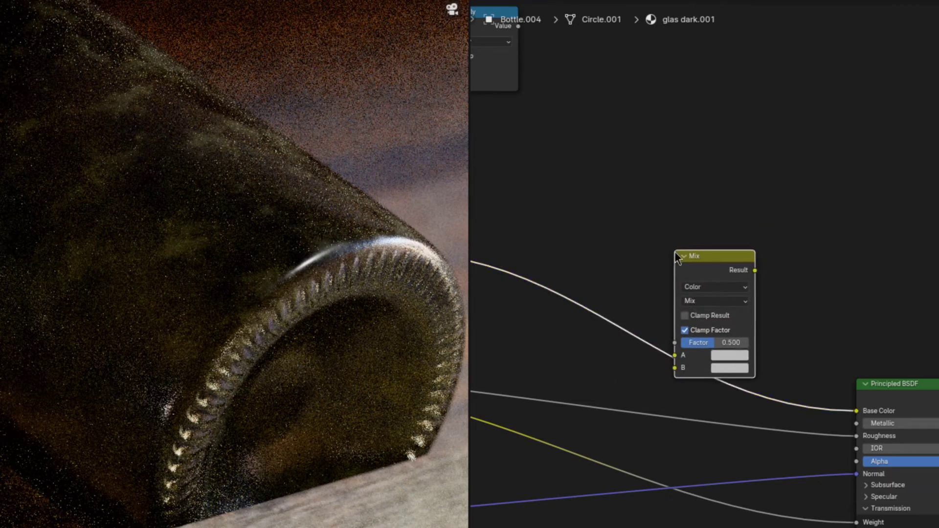
Insert a Mix node on the base colour link, driven by the dust mask, with a beige dust colour
click(675, 252)
drag(661, 134, 737, 313)
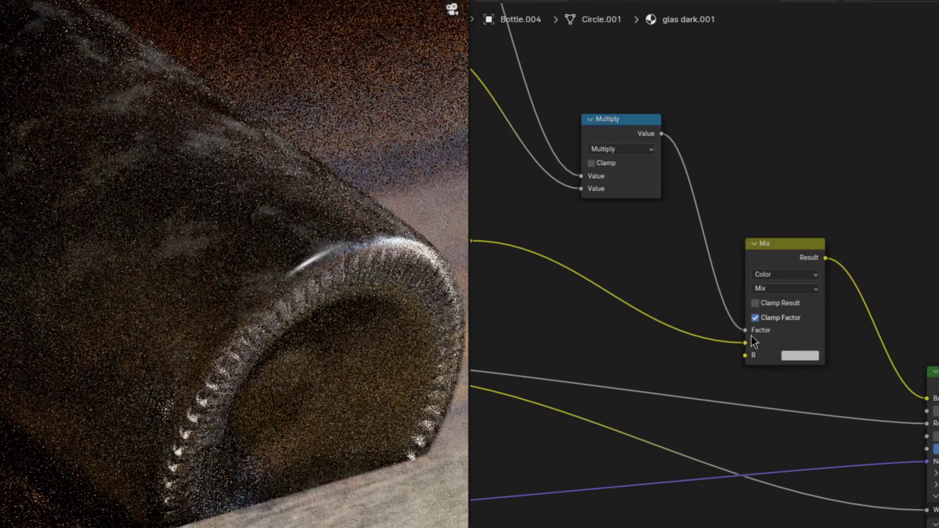
click(799, 356)
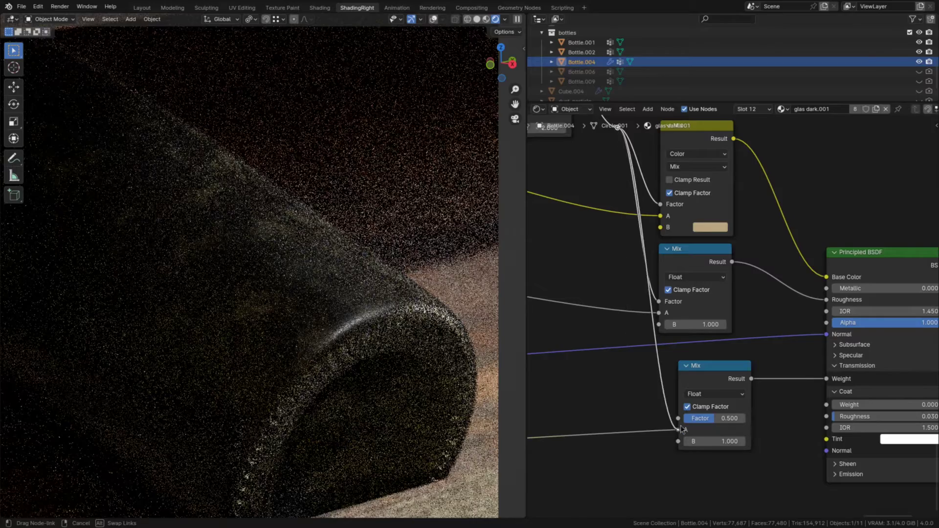
key(ctrl+space)
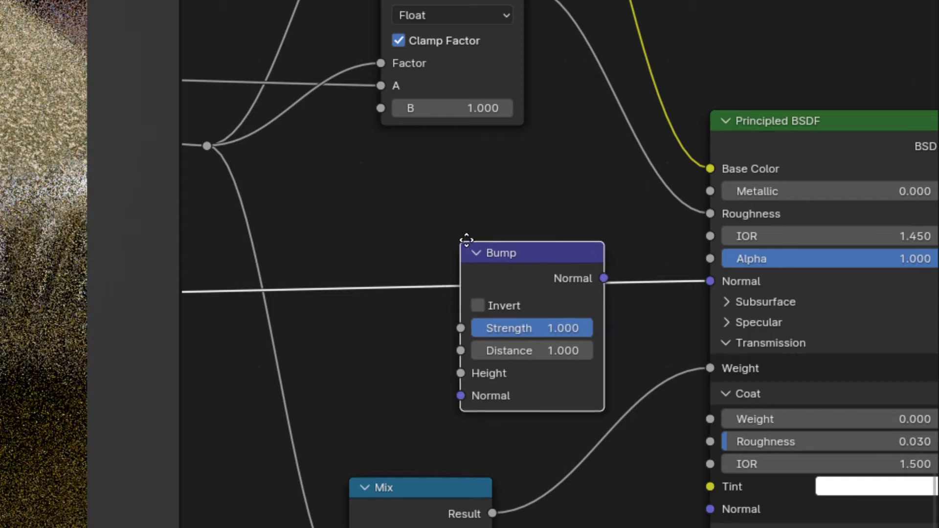
Set the Bump node's Strength to 0.2 and feed the reroute signal into its Height input
drag(460, 260, 423, 219)
double_click(496, 290)
text(.2)
key(Return)
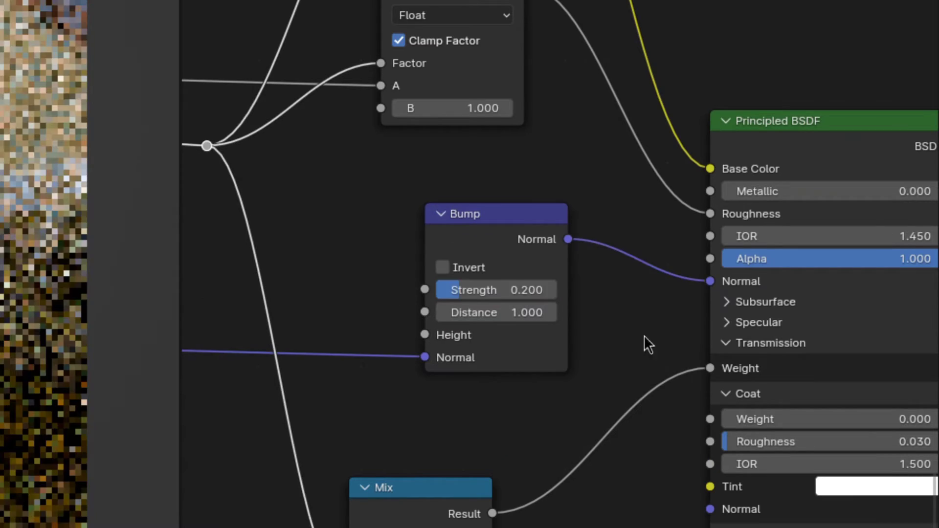
shift+scroll(644, 335, up, 2)
drag(207, 190, 291, 242)
drag(410, 374, 412, 378)
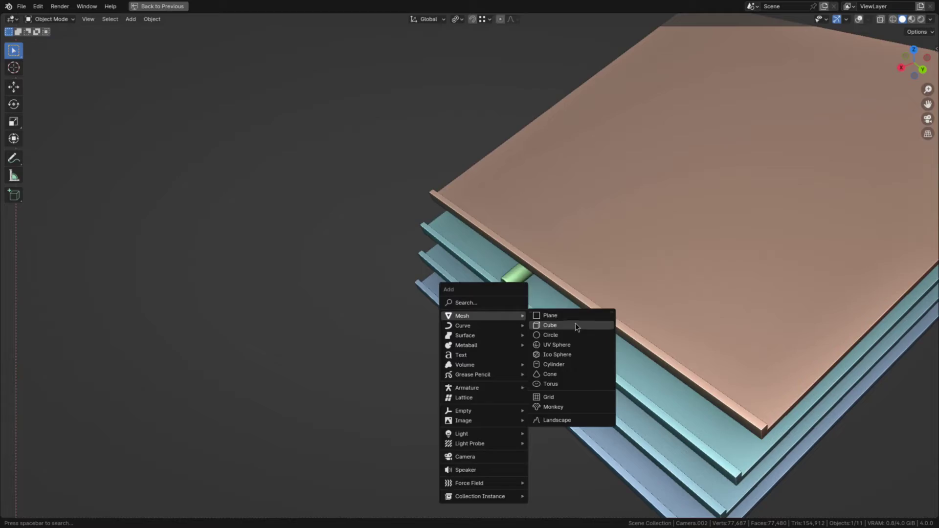
Add the dust particle plane and edit its material's diffuse colour
click(575, 321)
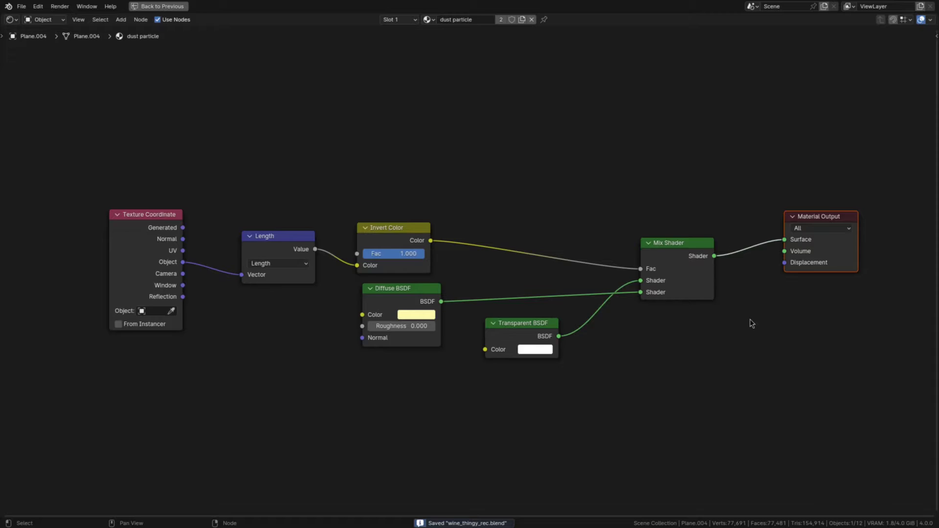
scroll(750, 319, up, 2)
middle_drag(749, 336, 733, 342)
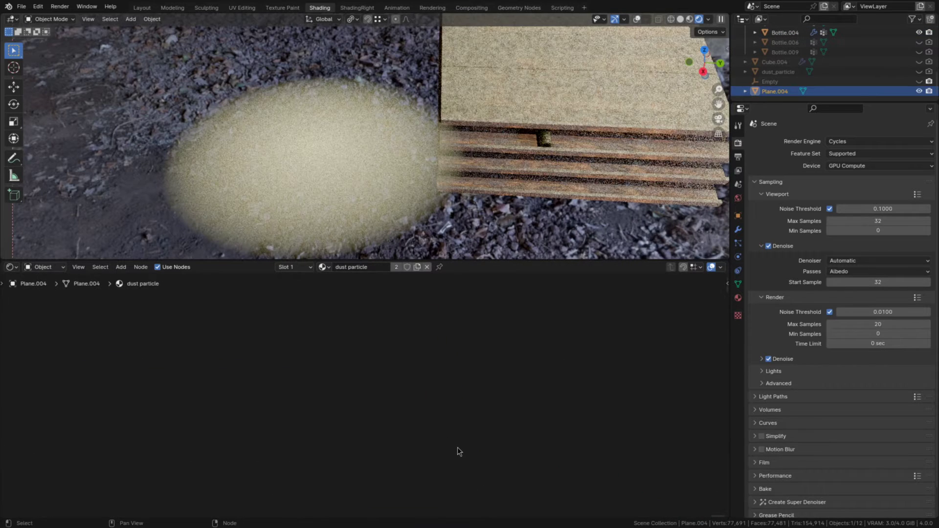
key(Home)
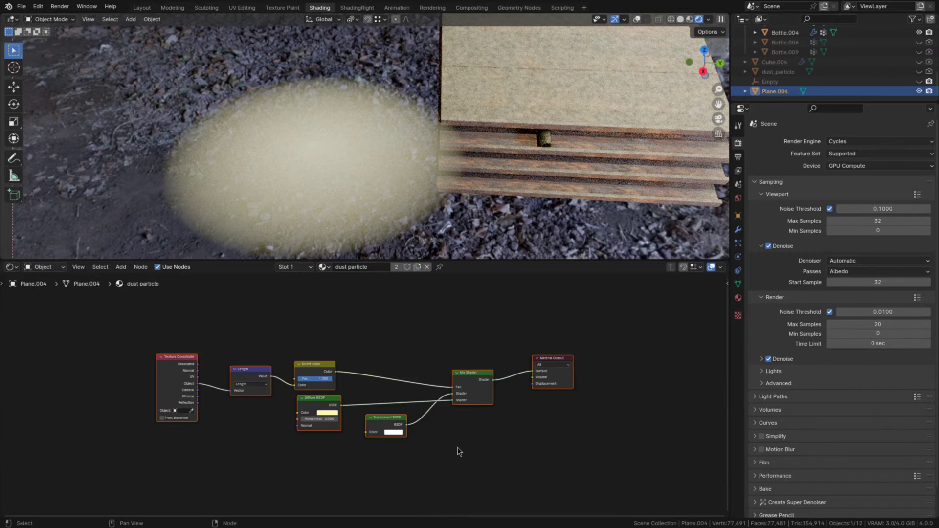
click(305, 423)
click(333, 381)
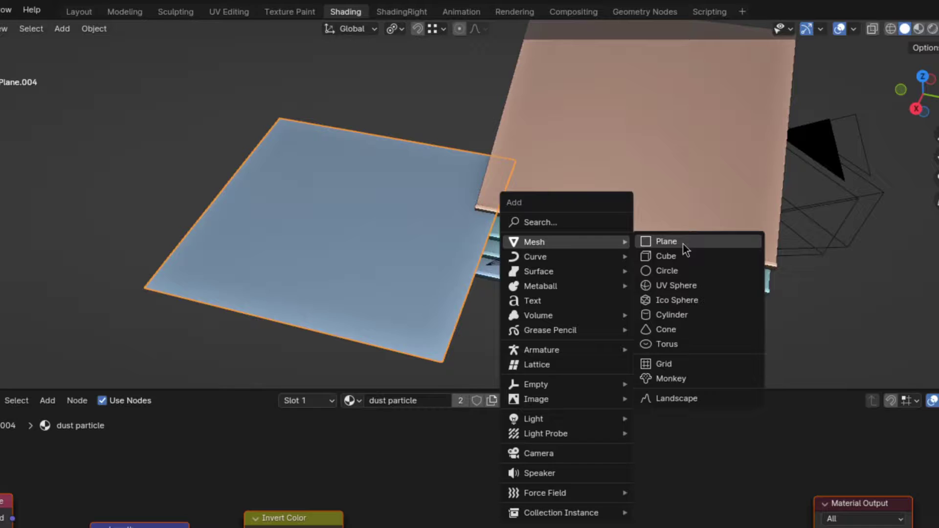
Add a scaled-up emitter cube whose material has Alpha 0 and casts no shadows
click(682, 255)
key(s)
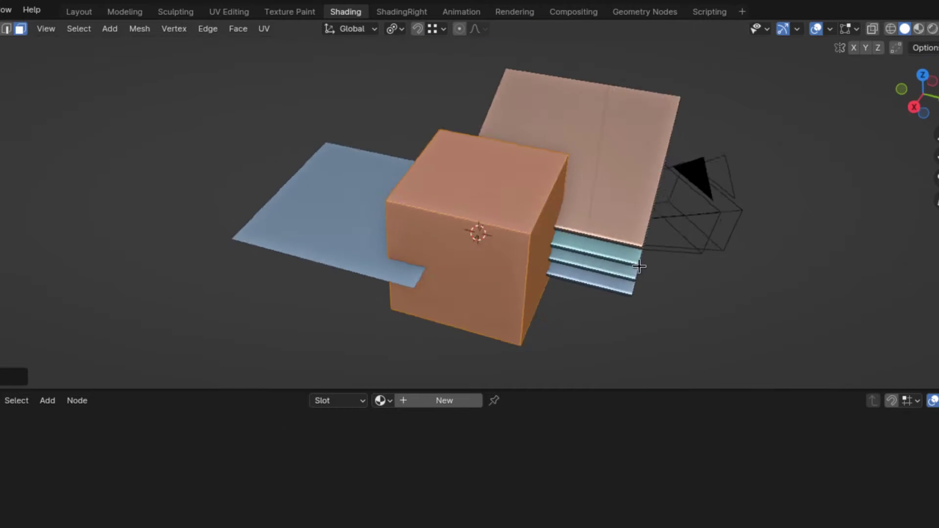
key(Tab)
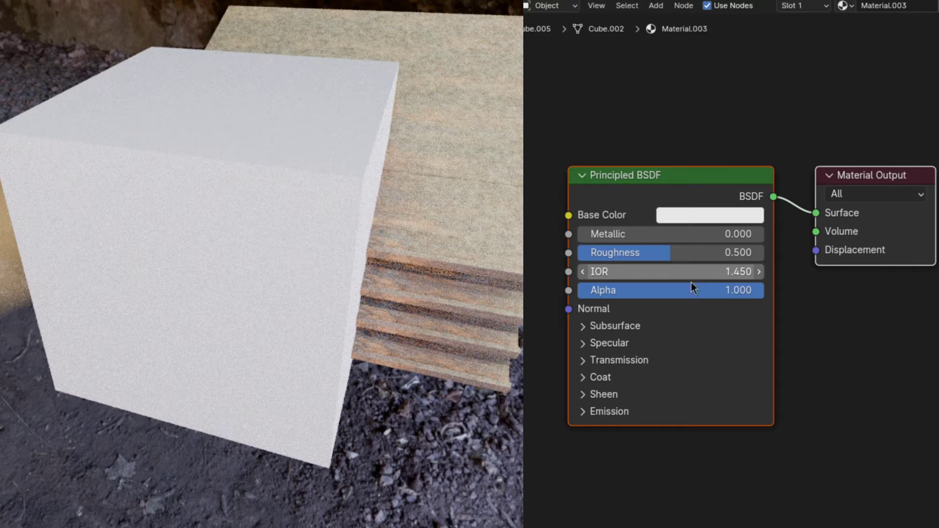
drag(729, 290, 538, 310)
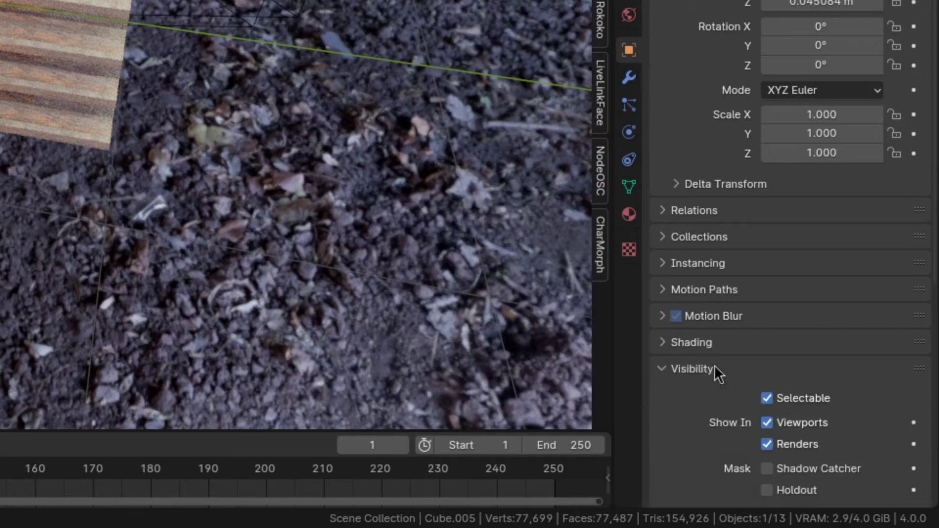
scroll(714, 365, down, 5)
click(776, 422)
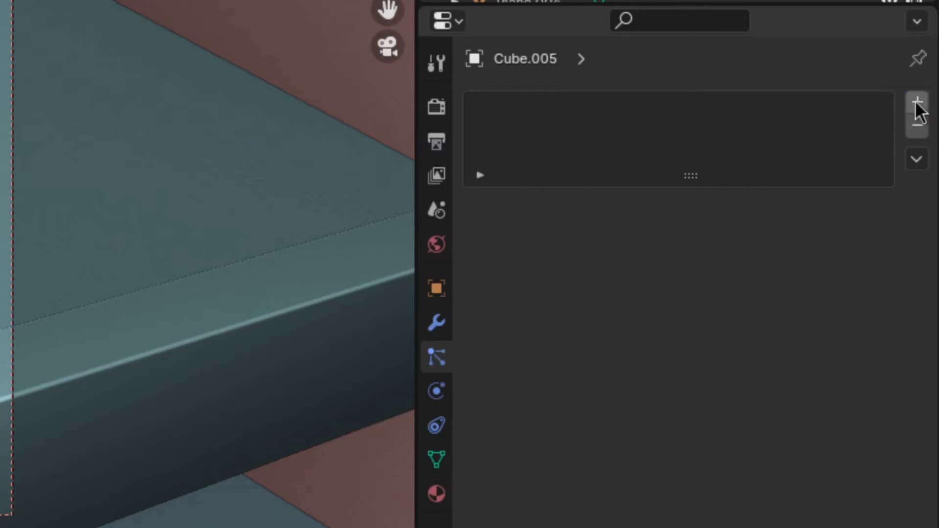
Give the cube a particle system: 60000 particles, End 1, Lifetime 50000, random Volume emission
click(918, 109)
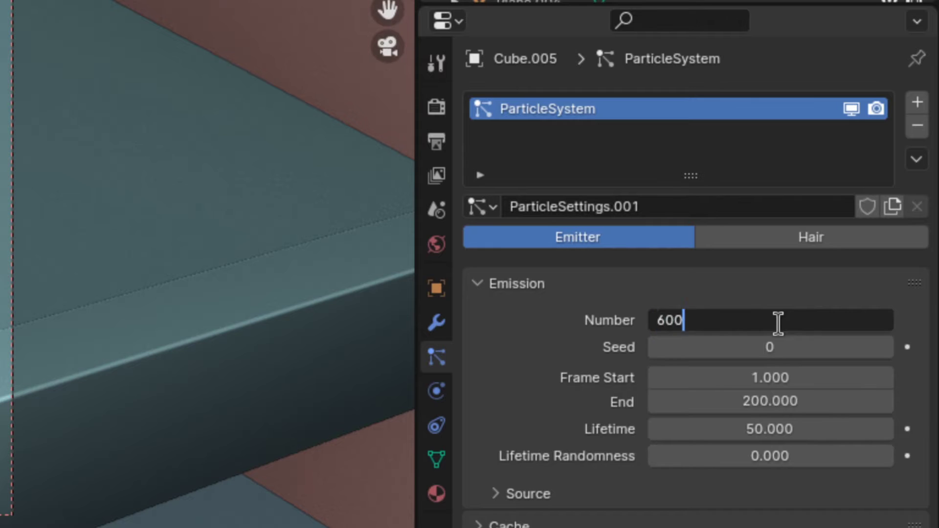
text(10)
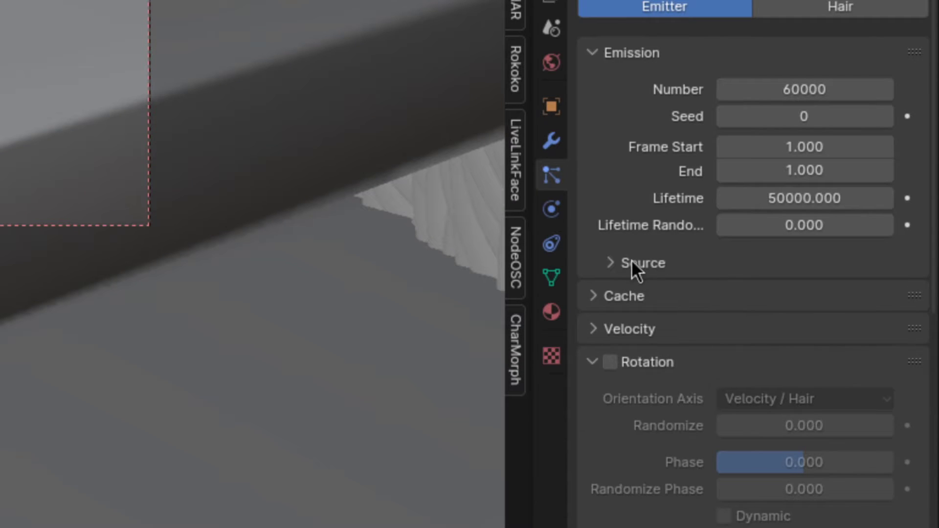
click(635, 263)
click(839, 300)
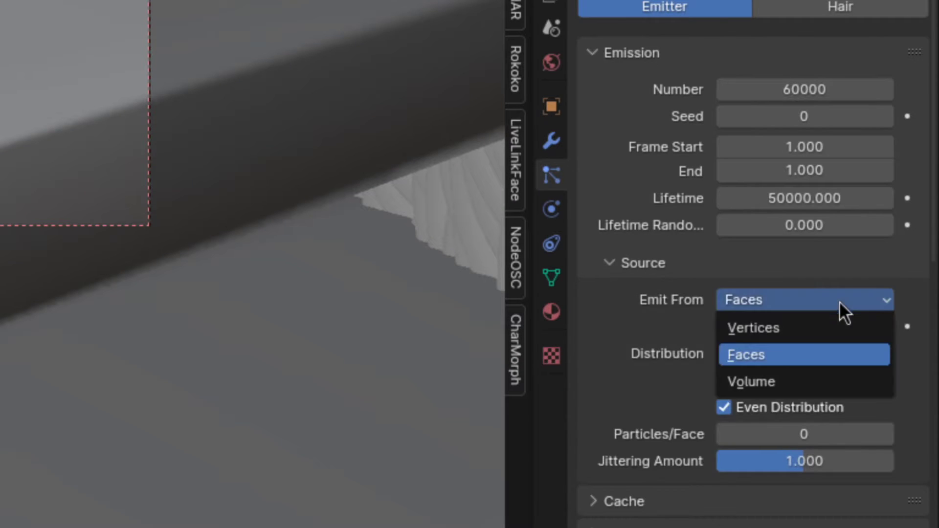
click(772, 380)
click(776, 353)
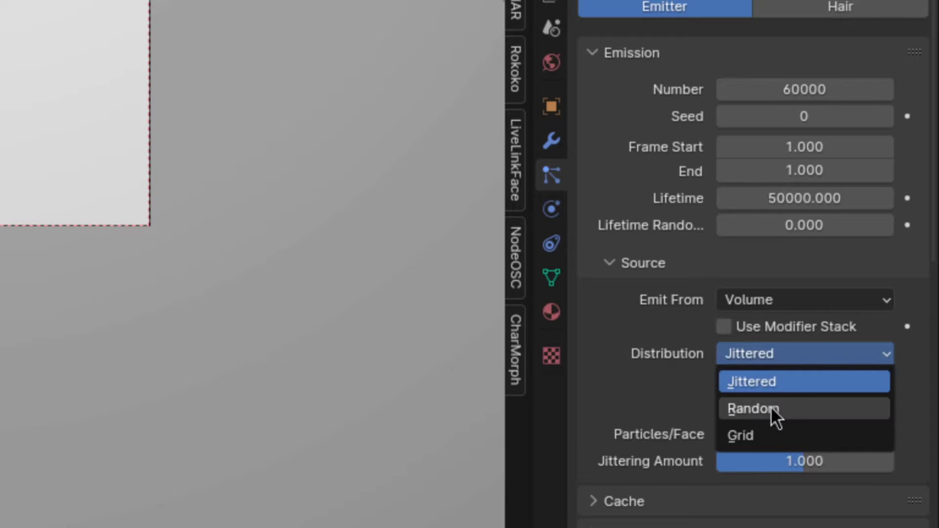
click(770, 406)
middle_drag(308, 172, 598, 337)
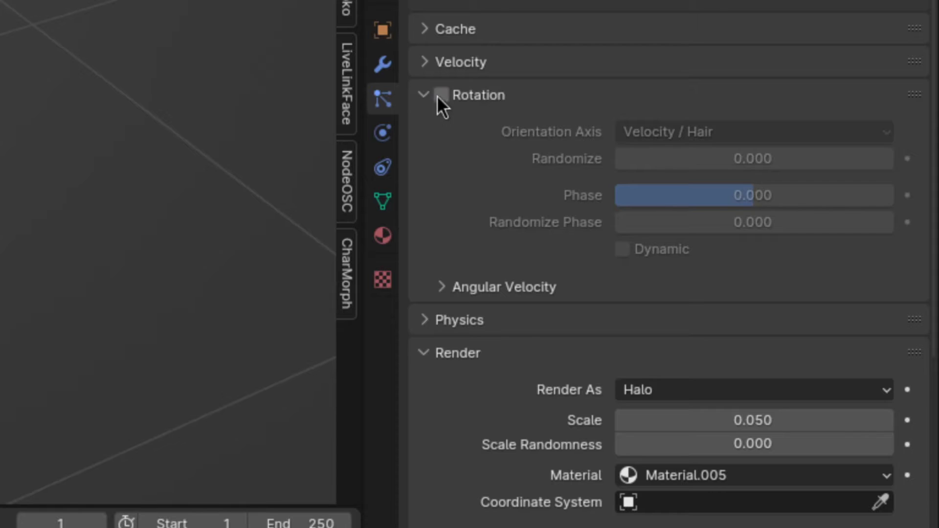
Enable particle rotation with the orientation axis set to Global Z
click(807, 452)
click(876, 466)
click(679, 321)
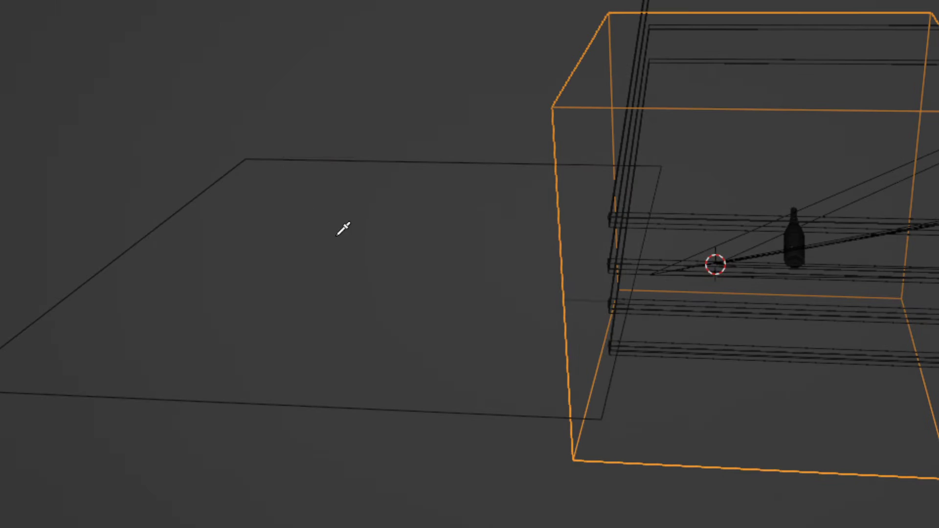
Use Plane.004 as the particles' instance object and set scale randomness to 0.5
click(278, 160)
click(716, 229)
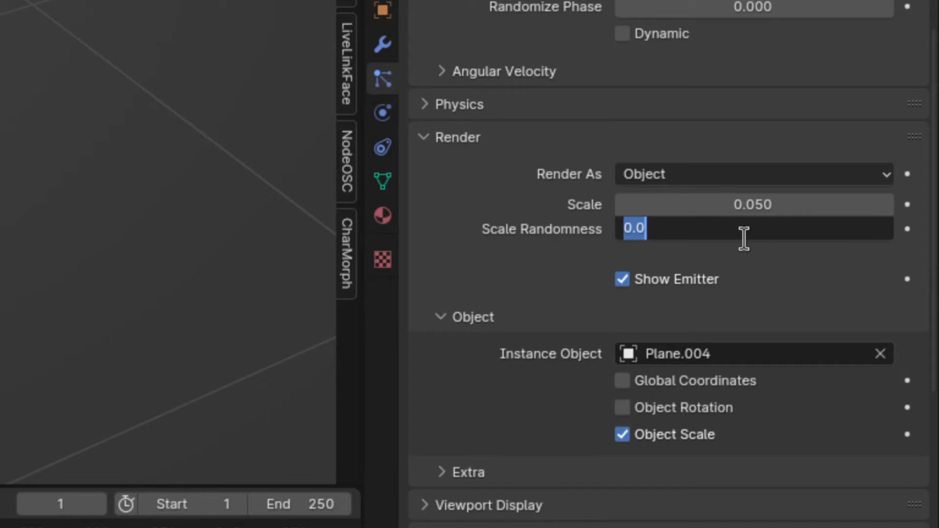
text(.5)
key(Return)
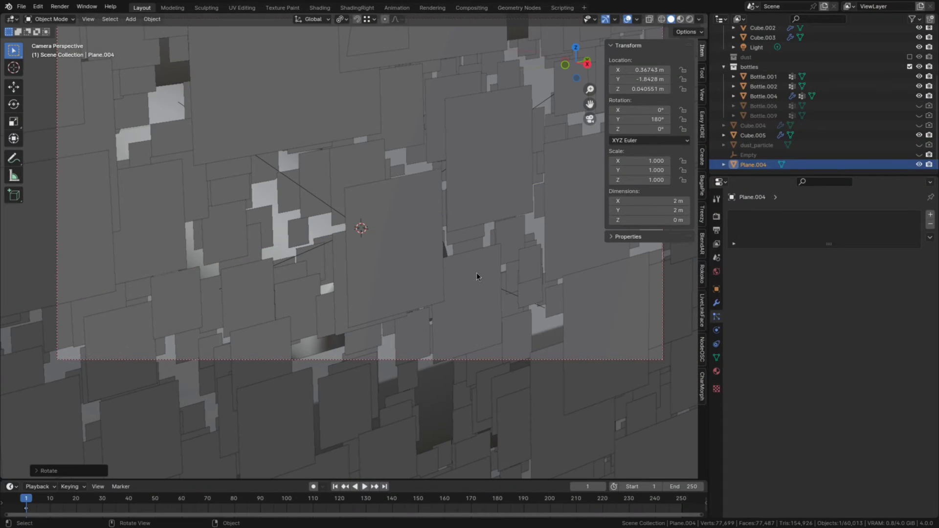
Drag the particle Rotation Phase slider to a negative value
scroll(368, 325, down, 3)
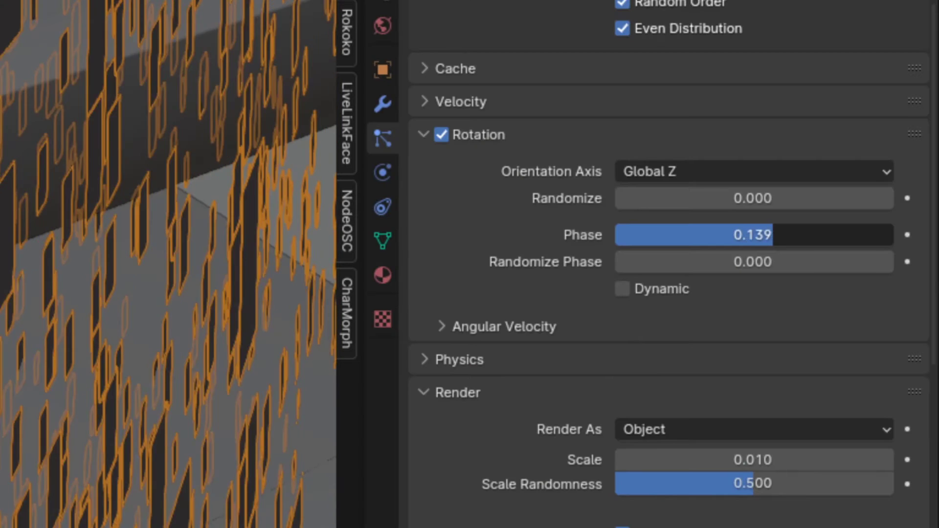
drag(773, 235, 717, 252)
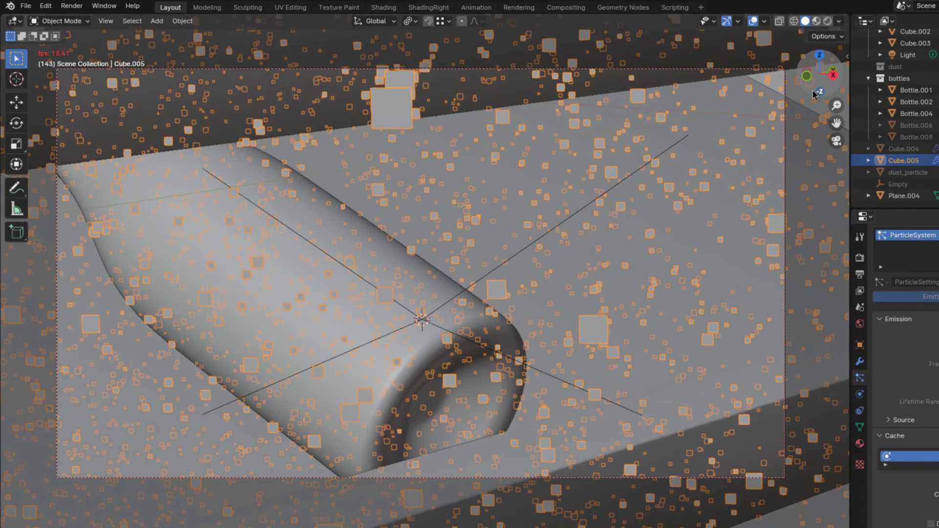
Expand the particle Velocity and Physics Integration panels to reach the Timestep field
scroll(902, 342, down, 10)
click(902, 340)
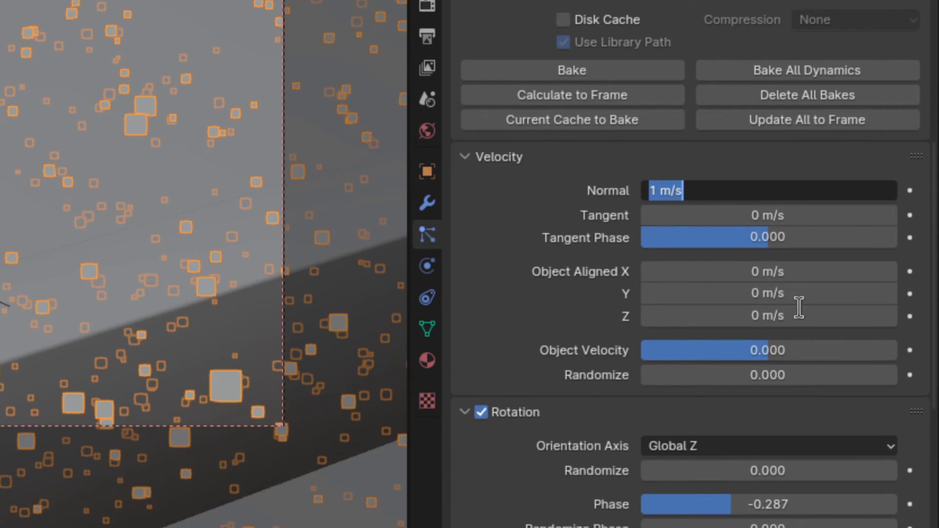
scroll(566, 269, down, 15)
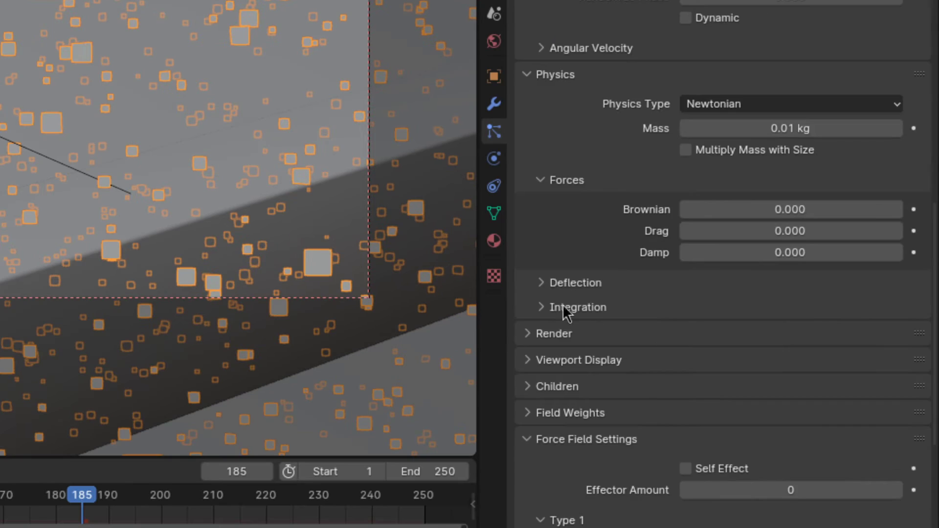
click(555, 80)
click(548, 87)
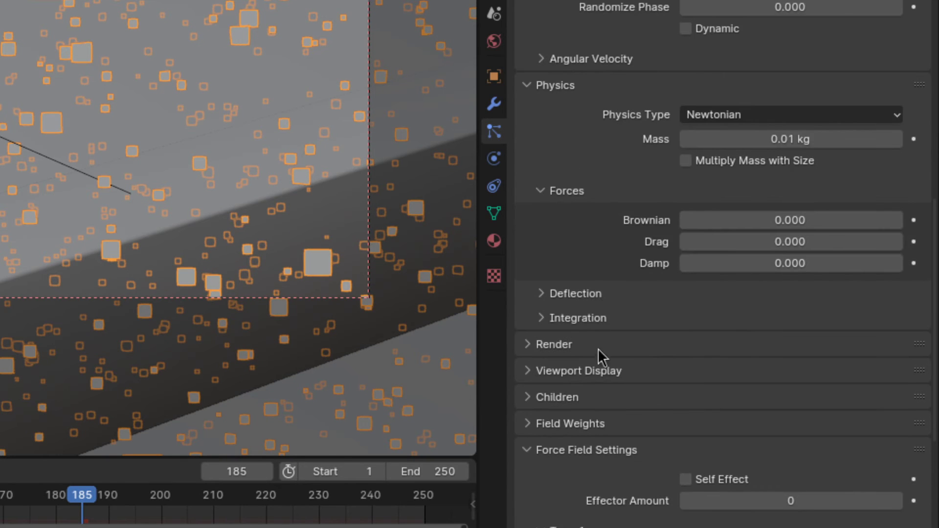
click(577, 318)
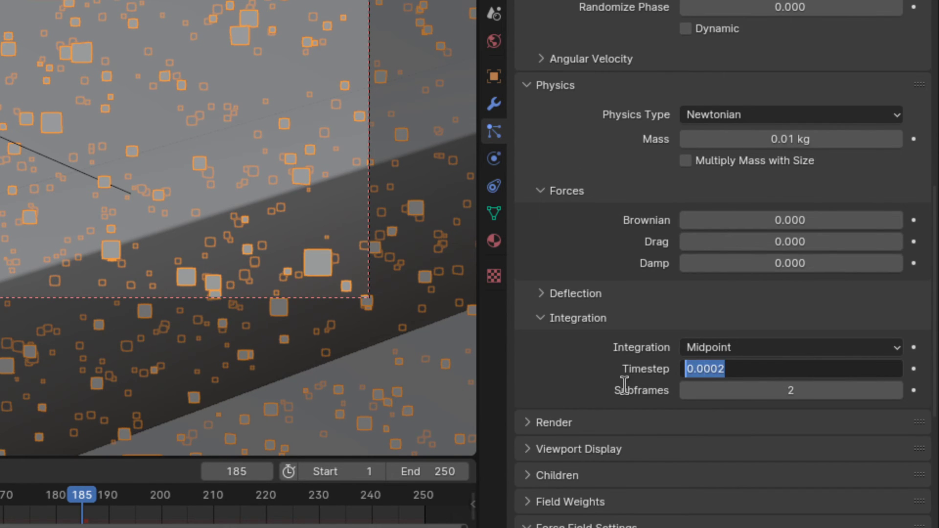